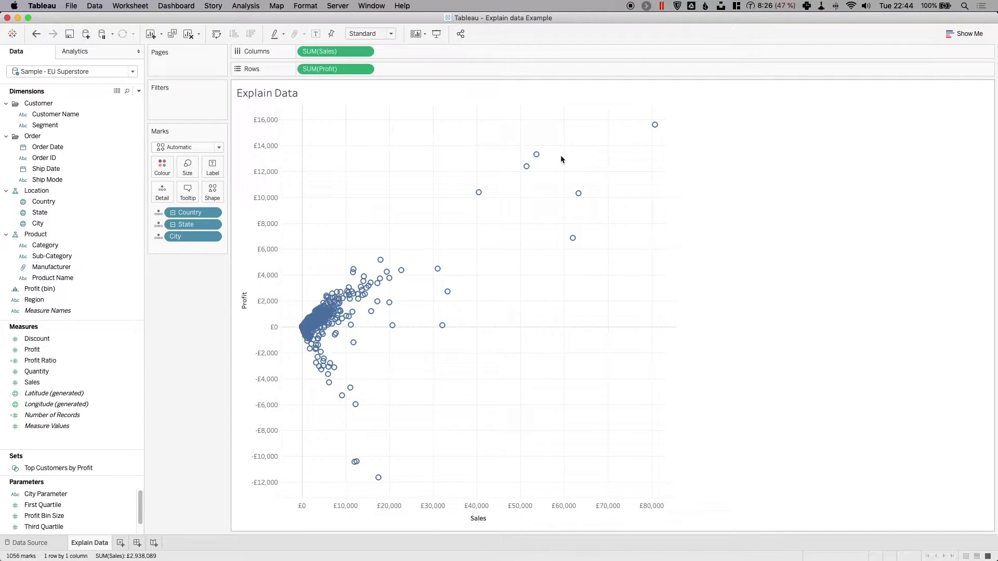
Inspect London's 257 underlying rows in the View Data window's Full Data tab, then close it.
left_click(655, 125)
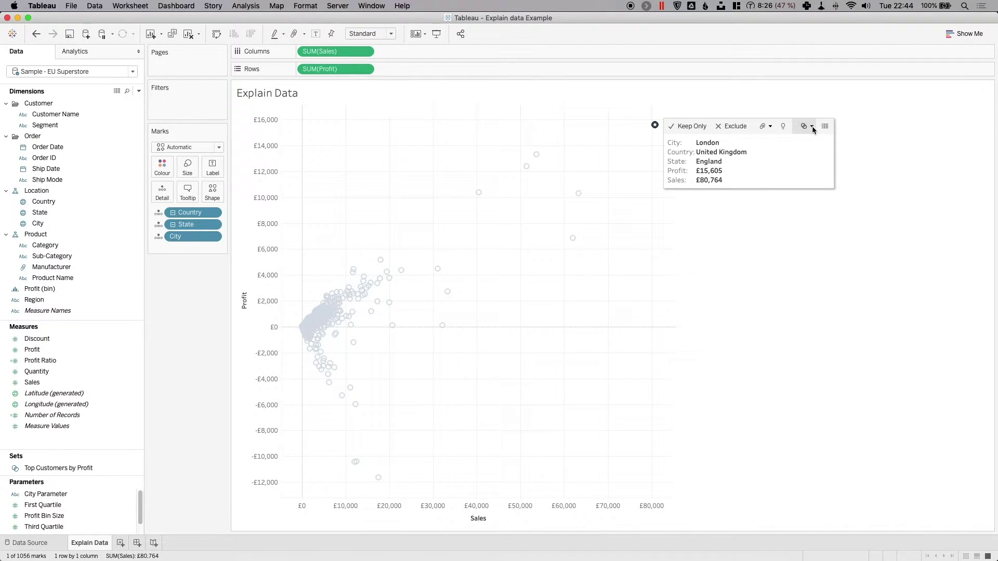
left_click(825, 126)
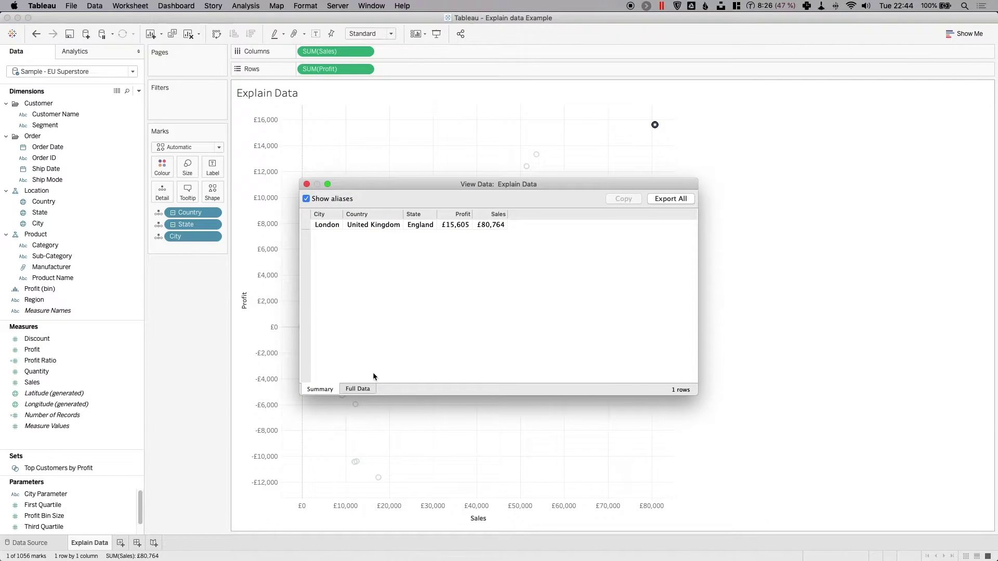
left_click(358, 388)
left_click_drag(452, 185, 372, 156)
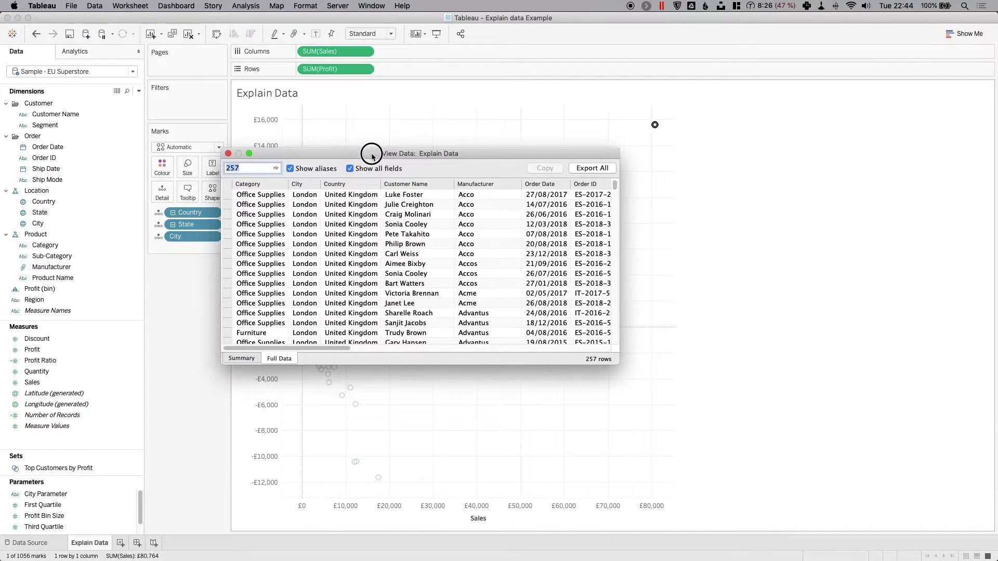
left_click_drag(617, 362, 840, 386)
left_click_drag(522, 372, 833, 372)
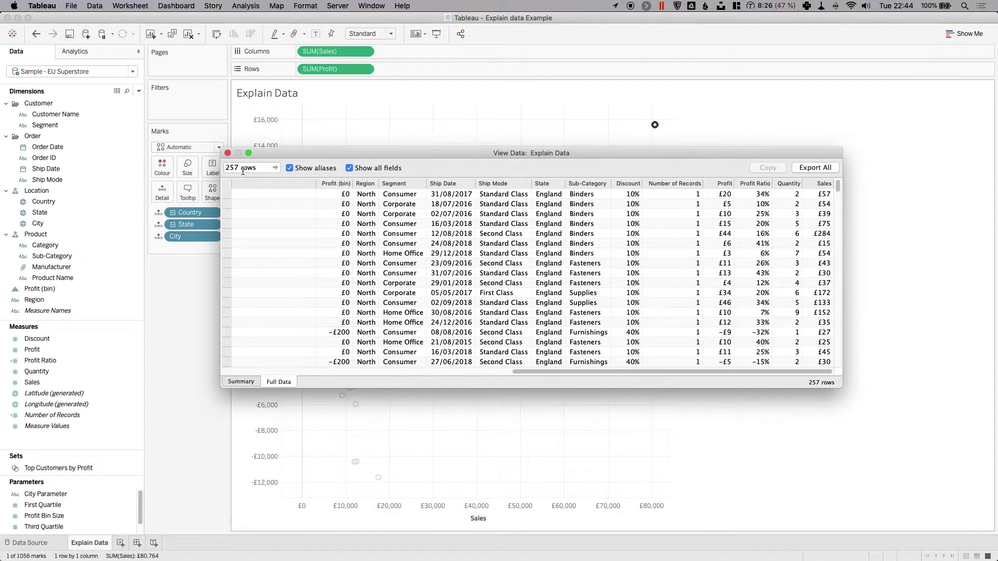
left_click(228, 153)
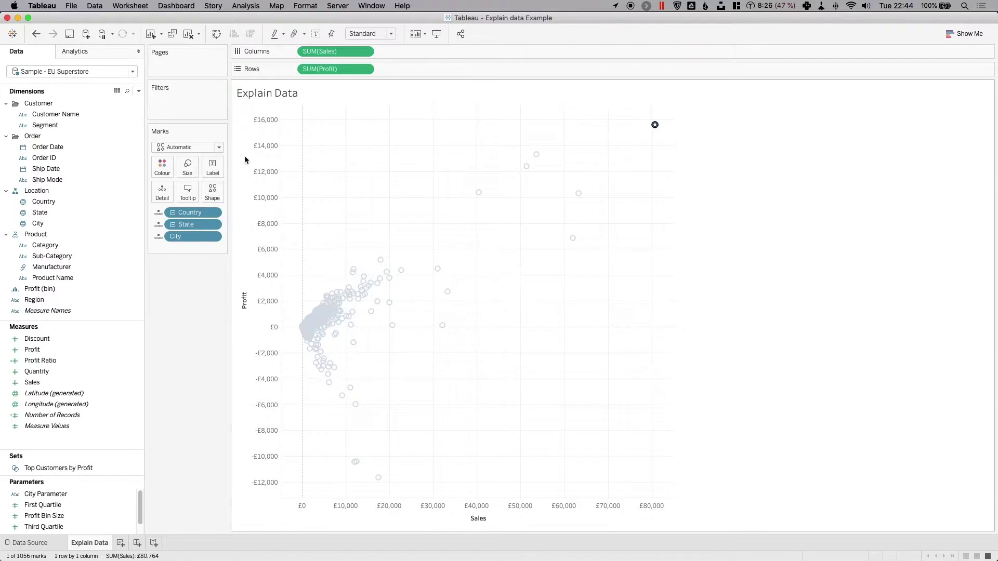
Keep only the London mark (£80,764 sales, £15,605 profit) in the scatter.
left_click(578, 150)
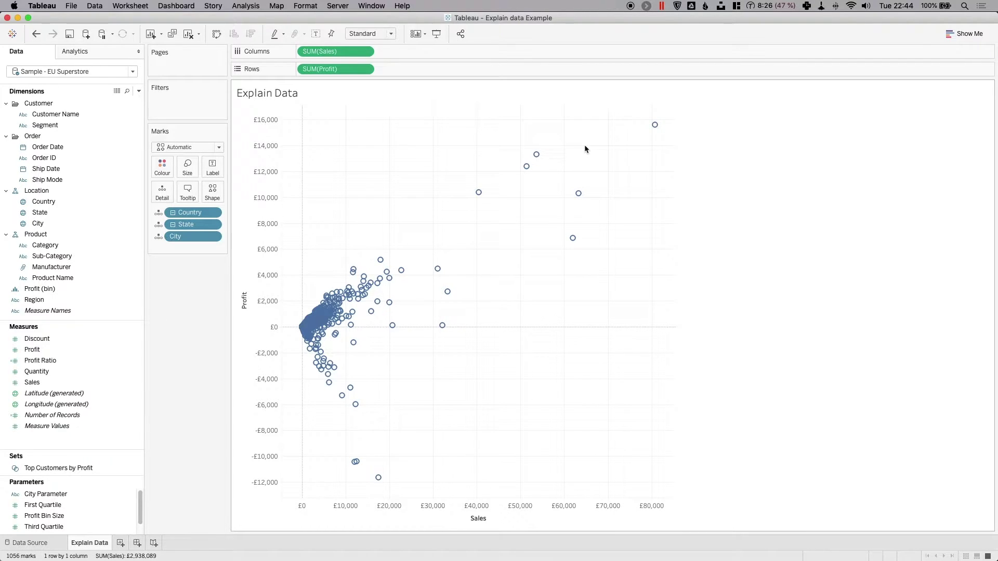
left_click(654, 125)
left_click(683, 127)
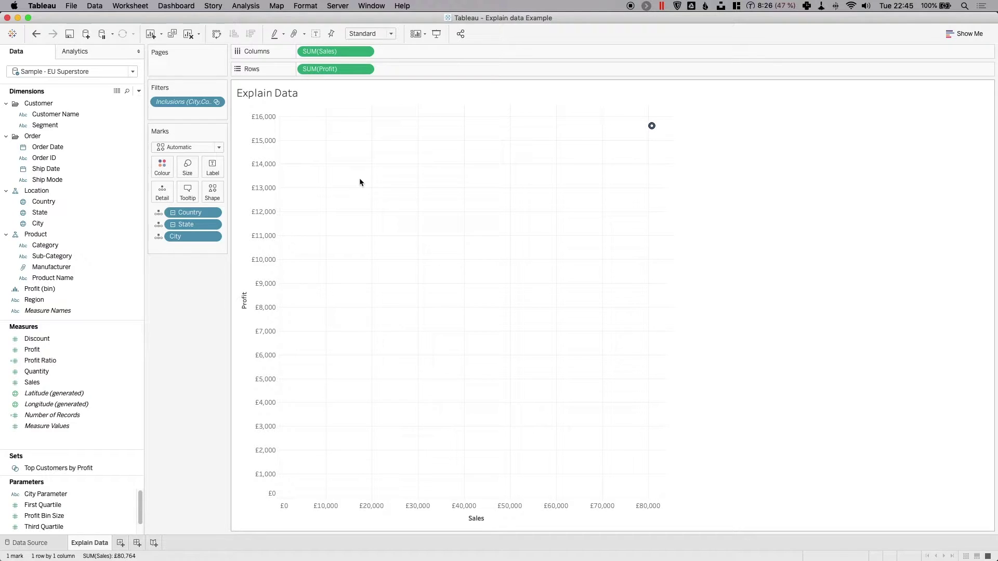
Add Order ID and Product Name to Detail, splitting London into 256 order-product marks.
left_click_drag(45, 157, 162, 194)
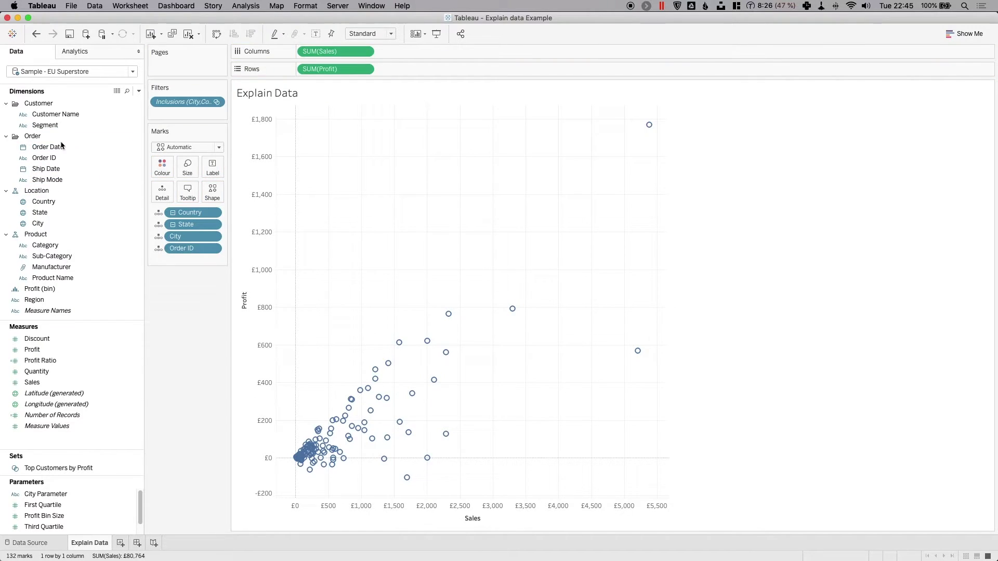
left_click_drag(53, 278, 166, 192)
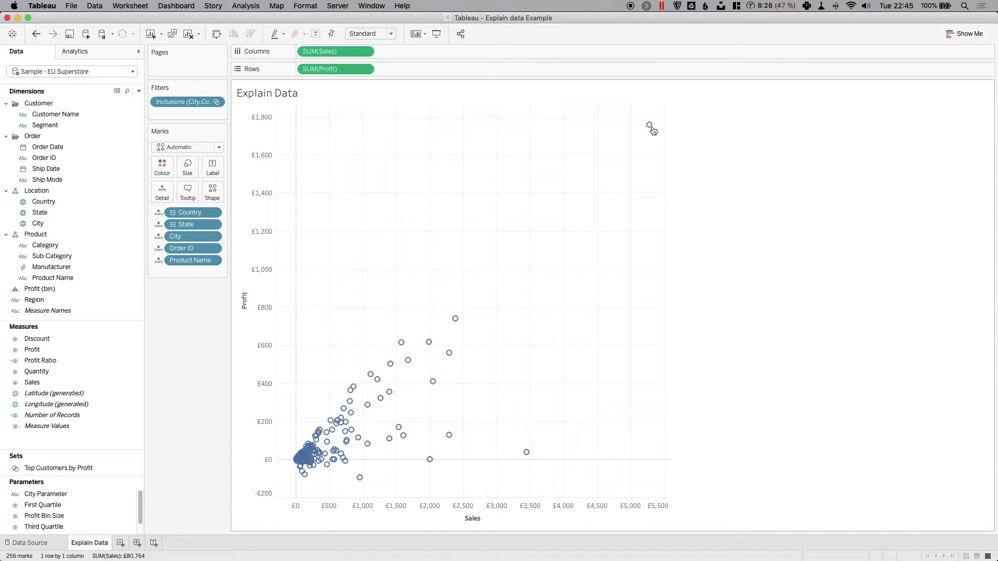
mouse_move(654, 128)
mouse_move(300, 458)
Undo three changes to restore the full 1,056-mark city scatter.
left_click(37, 38)
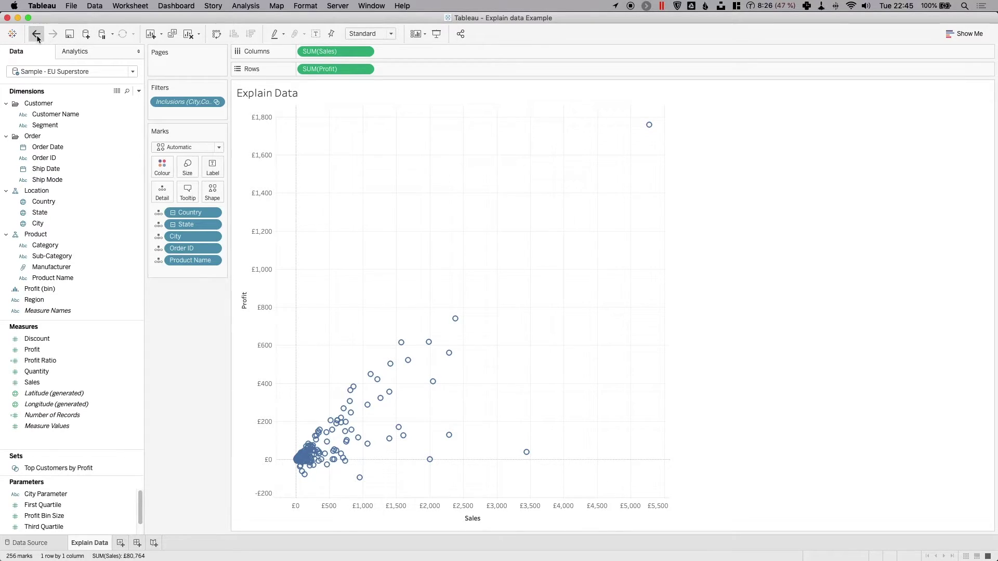
left_click(37, 38)
left_click(38, 39)
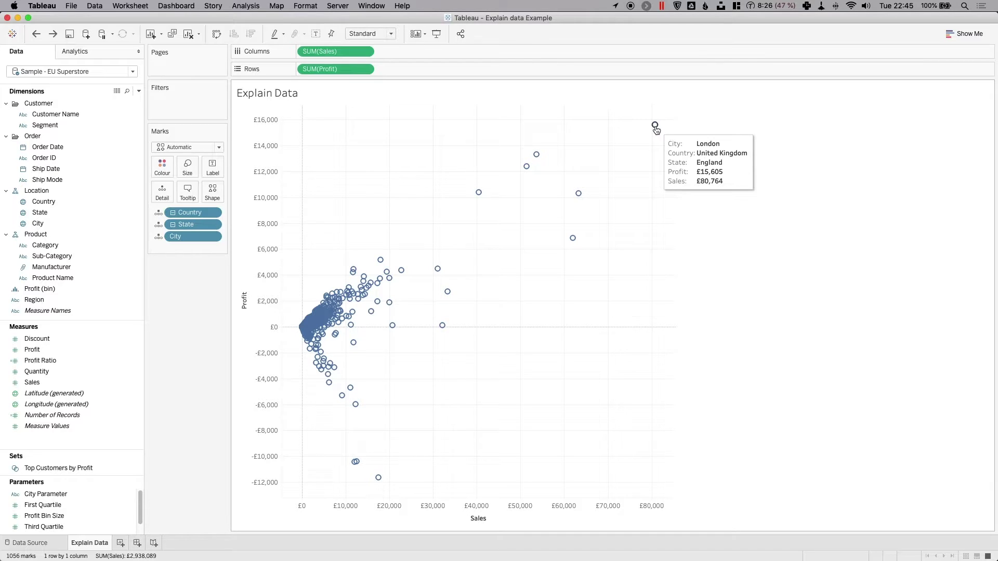
Select the London outlier mark again.
left_click(655, 126)
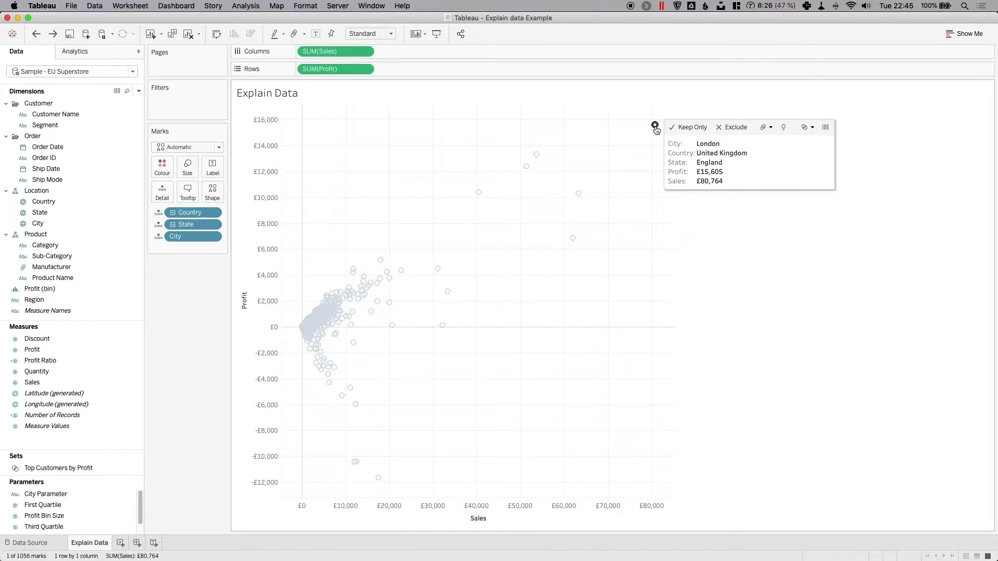
left_click(656, 126)
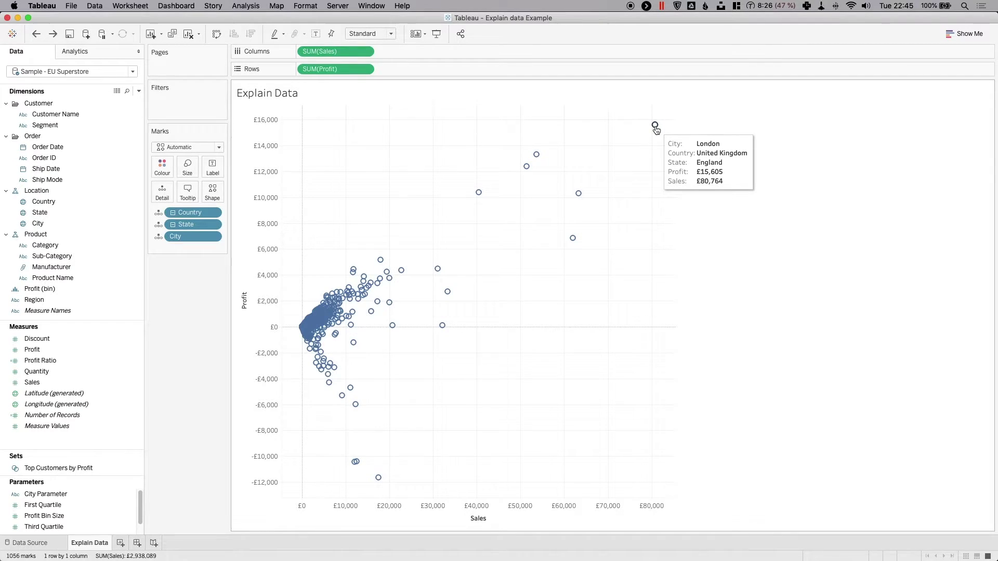
left_click(655, 127)
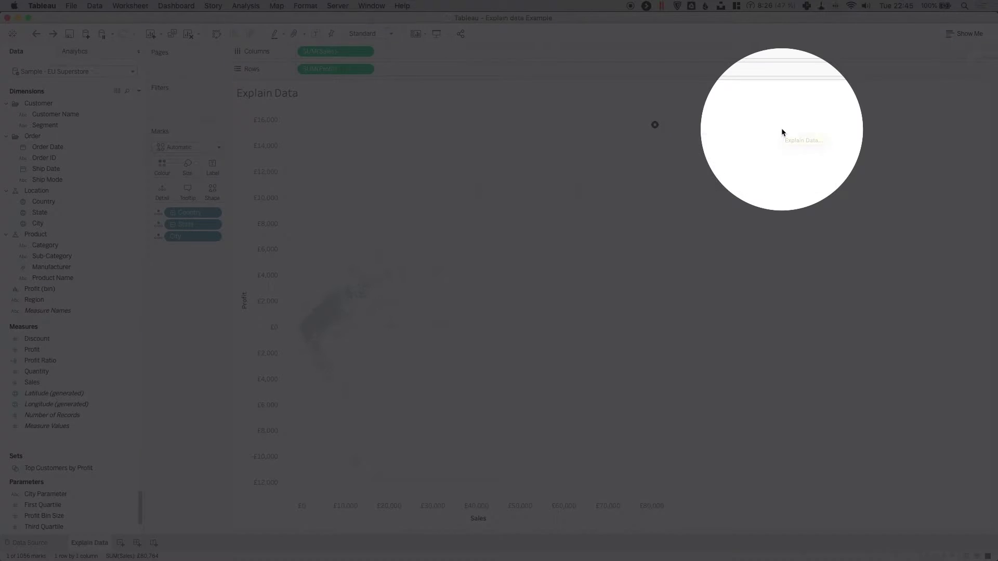
Run Explain Data on the London mark to explain its £15,605 profit.
left_click(783, 128)
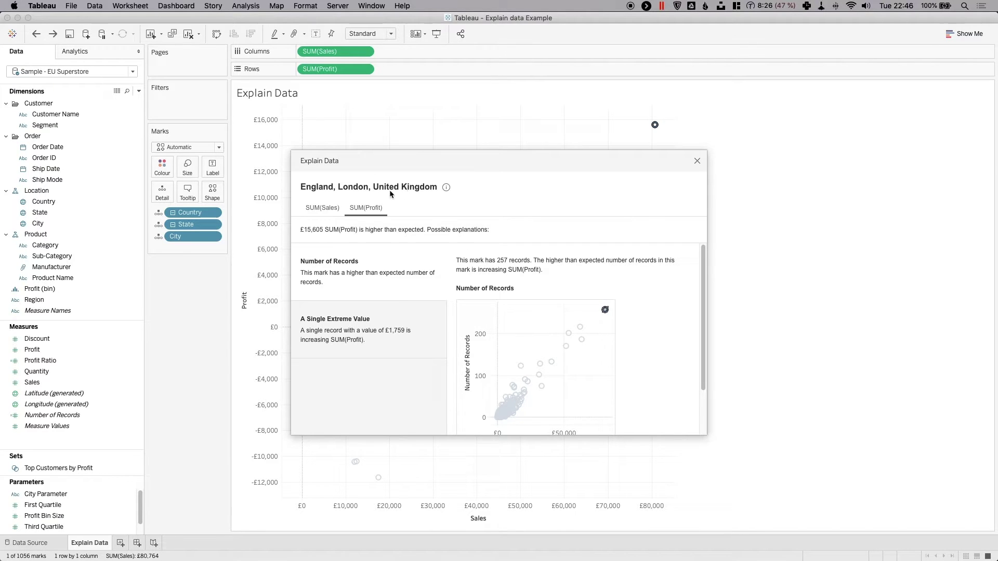
mouse_move(363, 194)
Open the A Single Extreme Value explanation and scroll to its Visualize the Difference chart.
left_click(379, 345)
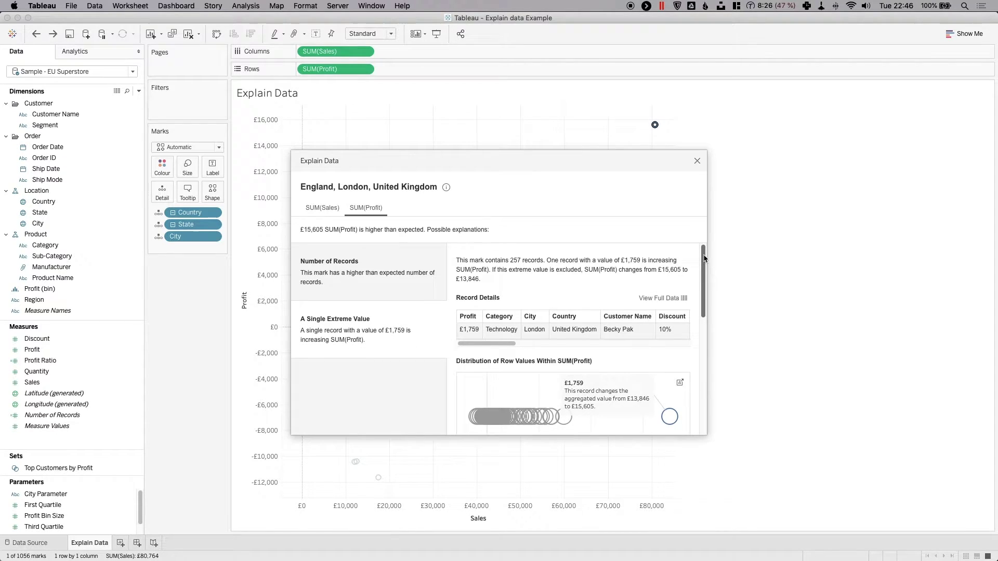
left_click_drag(703, 262, 708, 290)
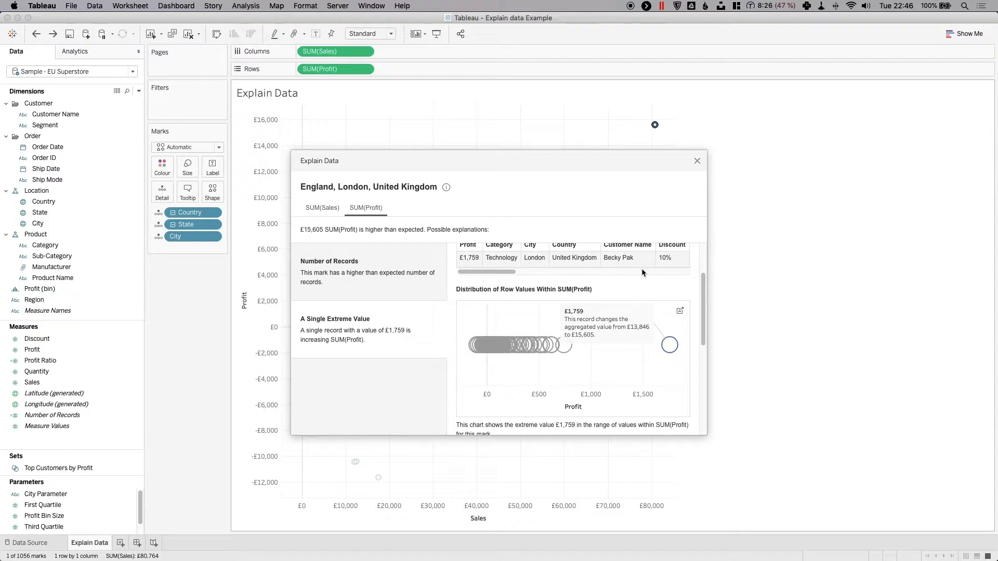
left_click_drag(701, 279, 688, 362)
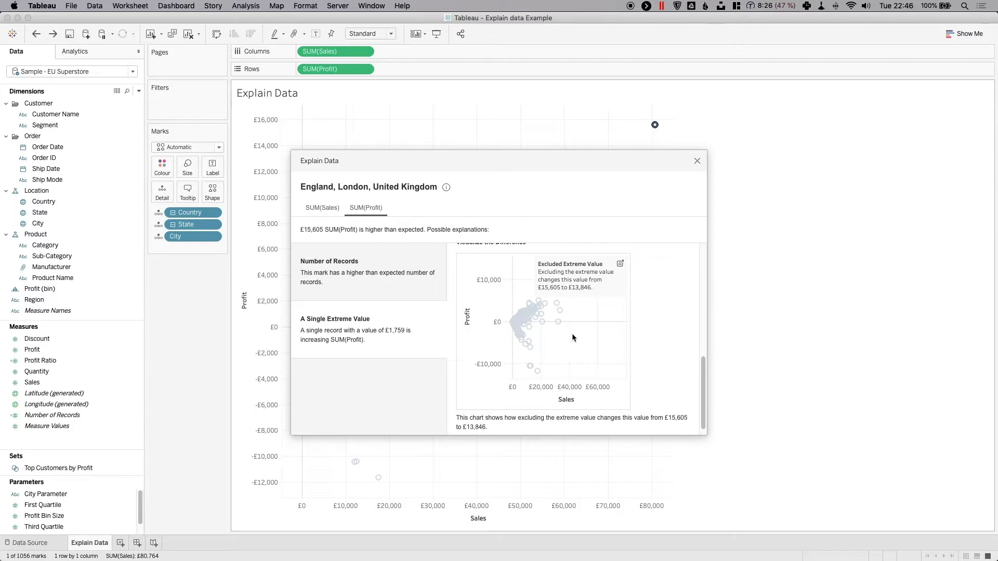
Open the difference chart as a new worksheet, move its annotation left, then return to Explain Data.
left_click(620, 265)
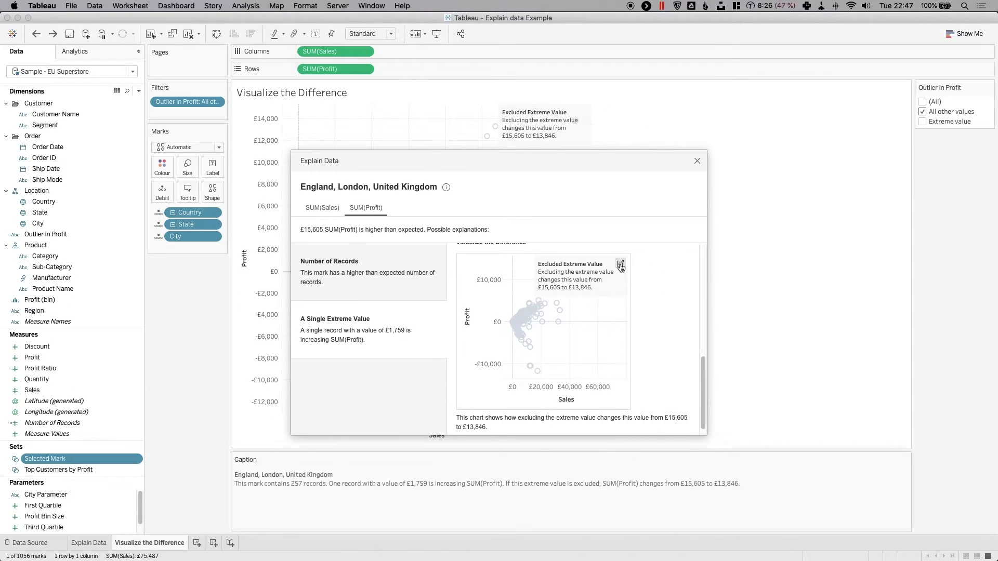
left_click_drag(545, 165, 819, 196)
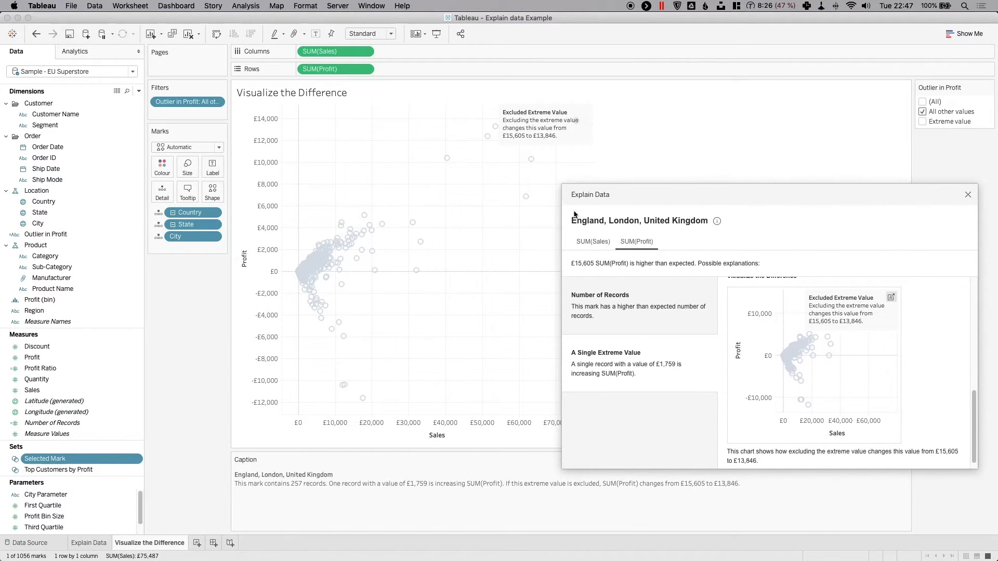
left_click(545, 133)
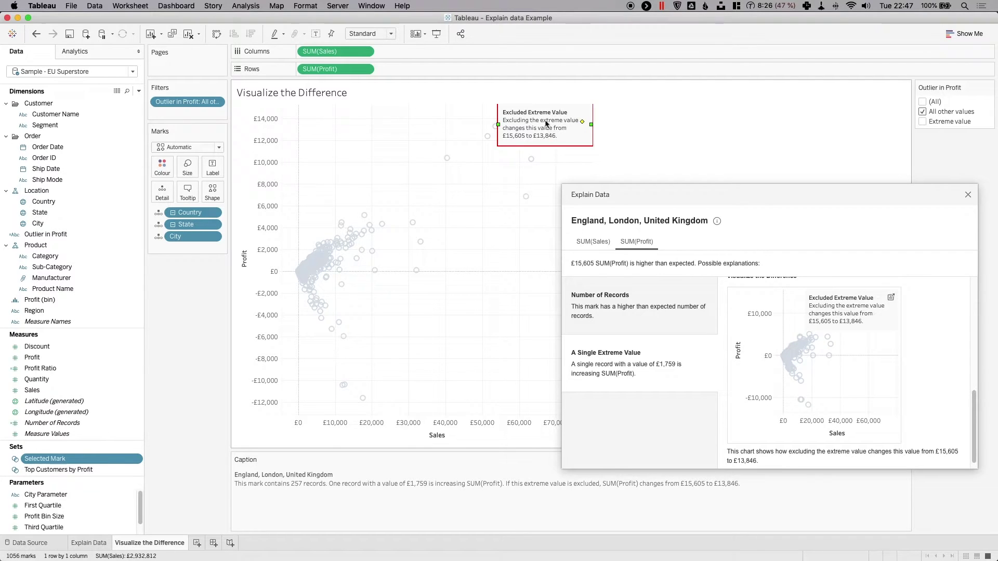
mouse_move(546, 123)
left_mouse_down()
mouse_move(477, 145)
mouse_move(394, 127)
left_mouse_up()
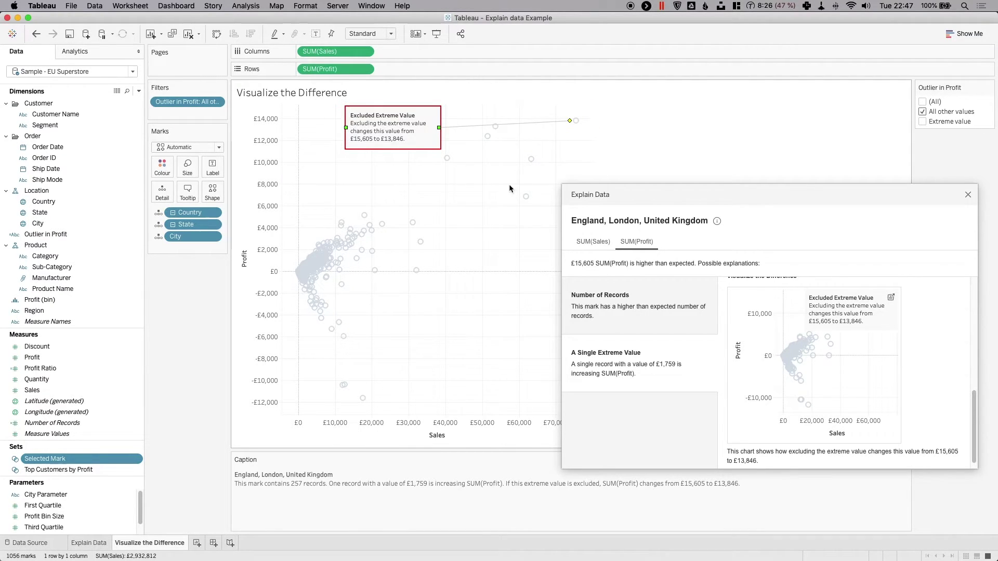
left_click(551, 138)
mouse_move(576, 124)
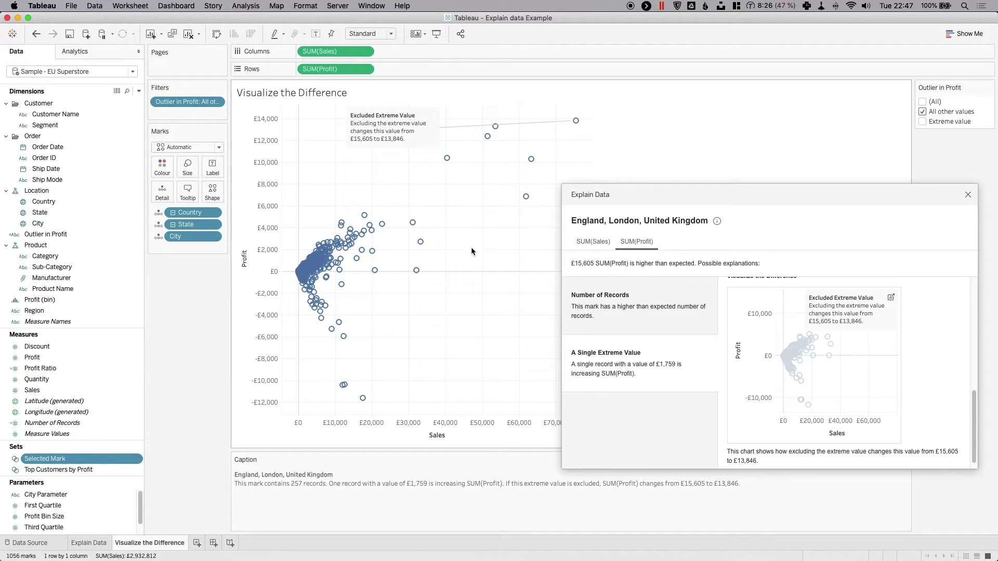
left_click_drag(748, 199, 628, 143)
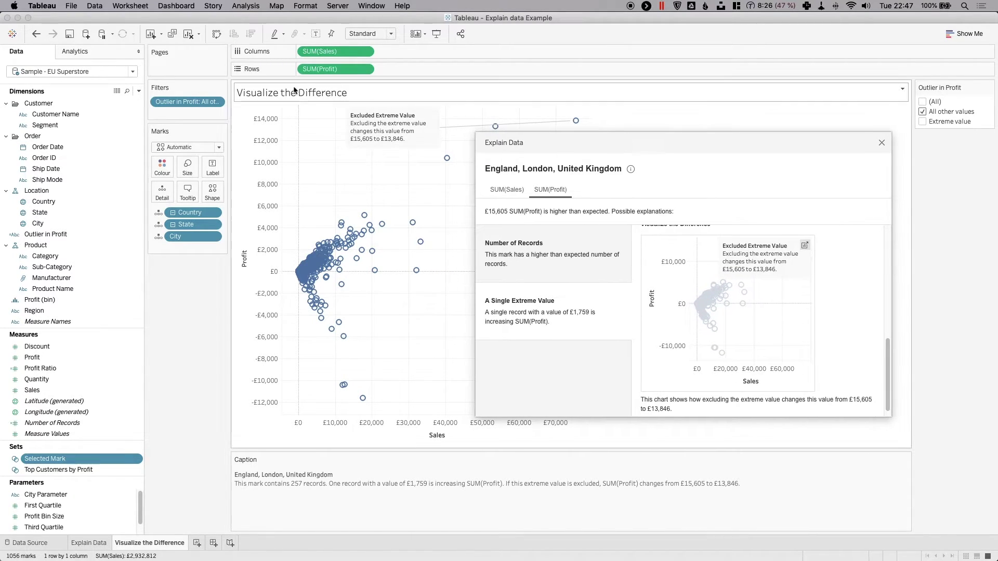
left_click(89, 543)
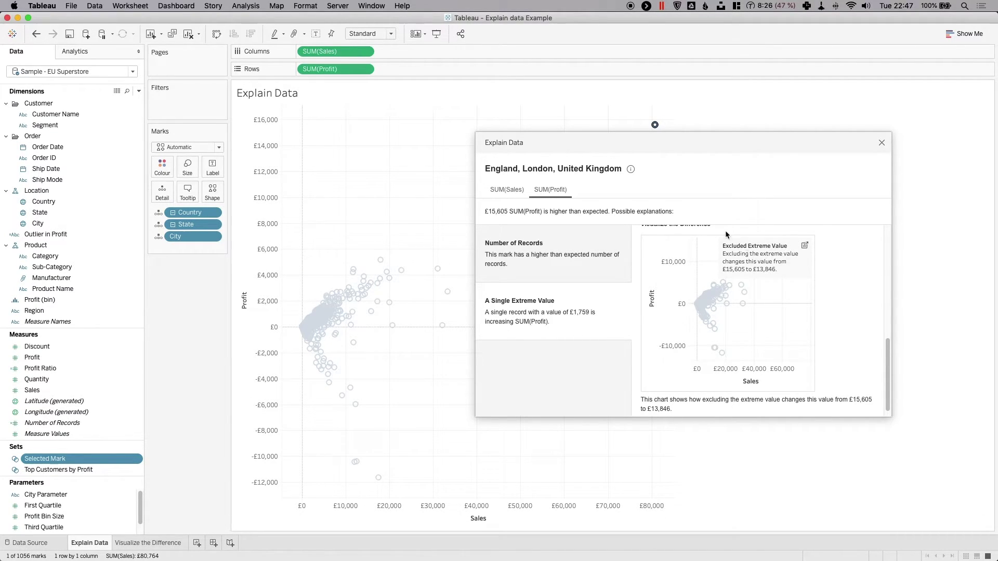
Size the scatter's marks by SUM(Quantity) and close the London Explain Data panel.
left_click(577, 265)
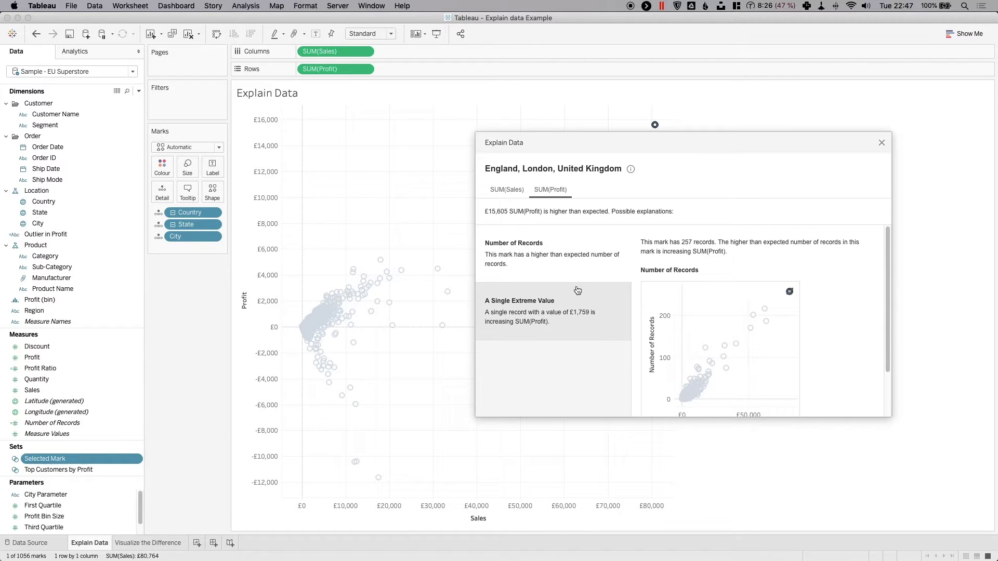
left_click(505, 191)
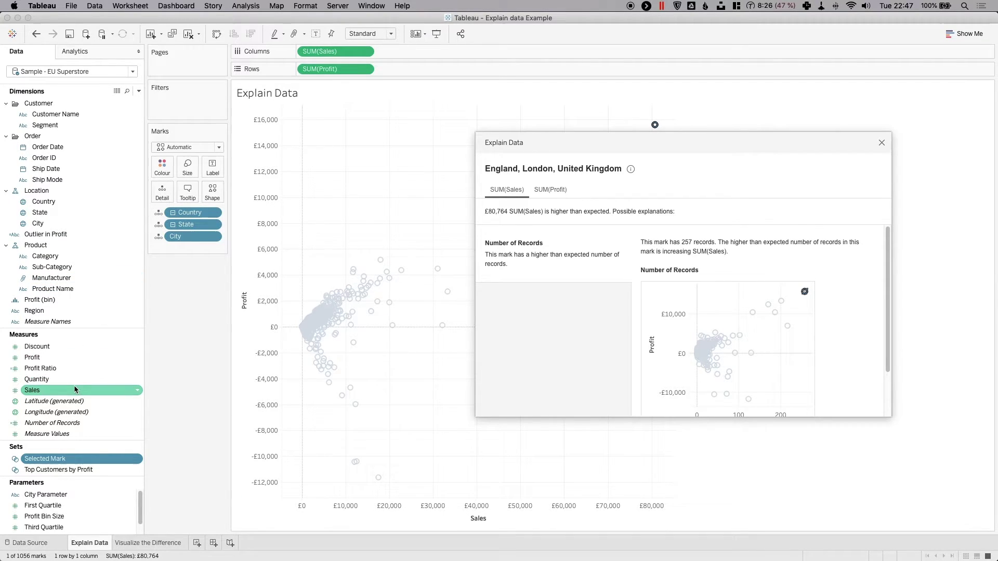
left_click_drag(47, 381, 185, 169)
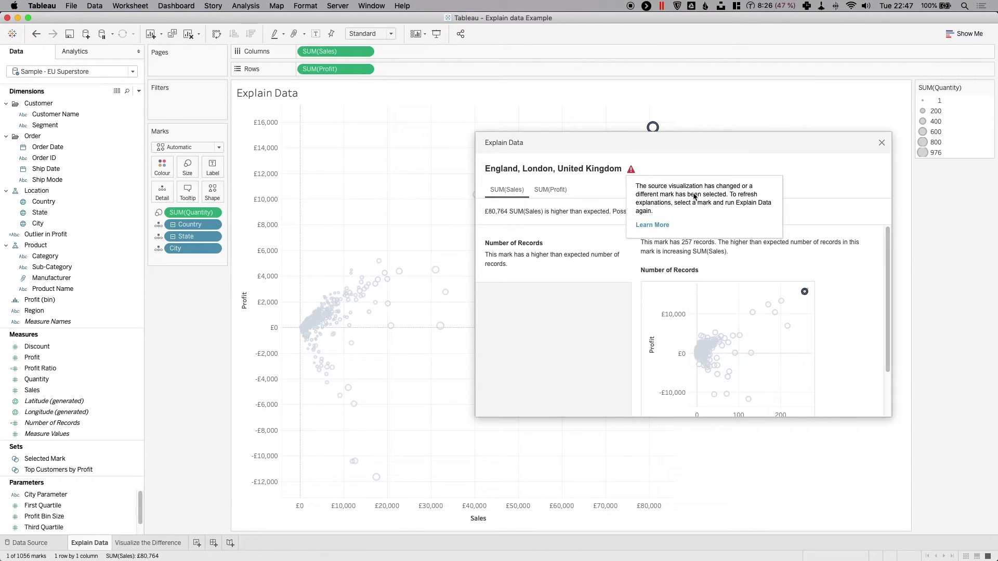
left_click(881, 144)
Rerun Explain Data on London and view why its 976 SUM(Quantity) is high.
left_click(657, 143)
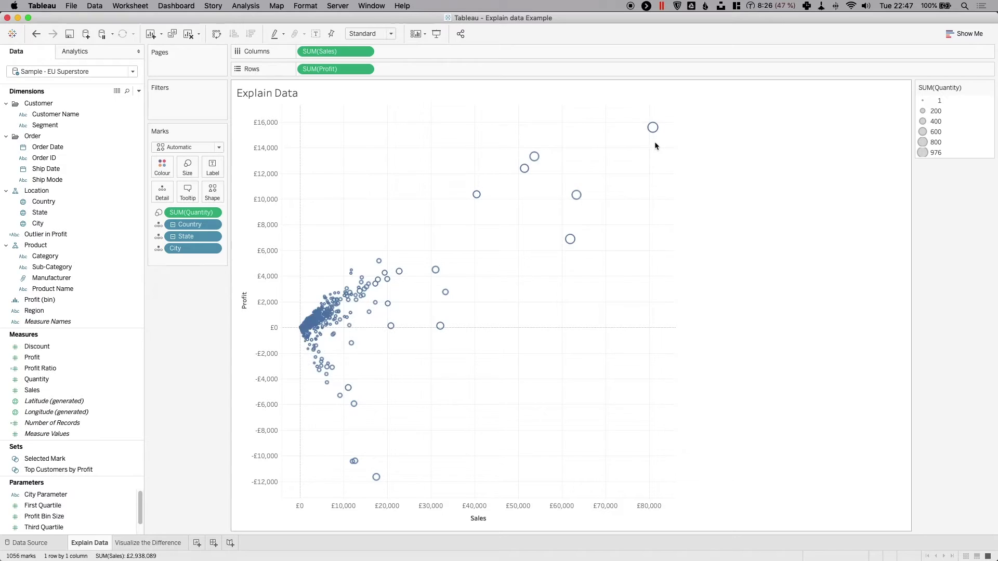
left_click(655, 130)
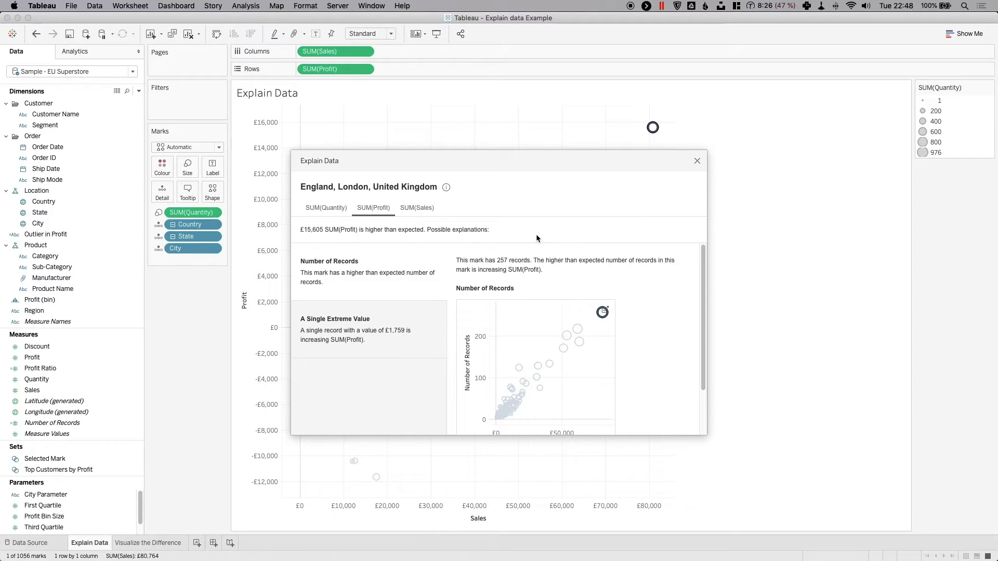
left_click(328, 211)
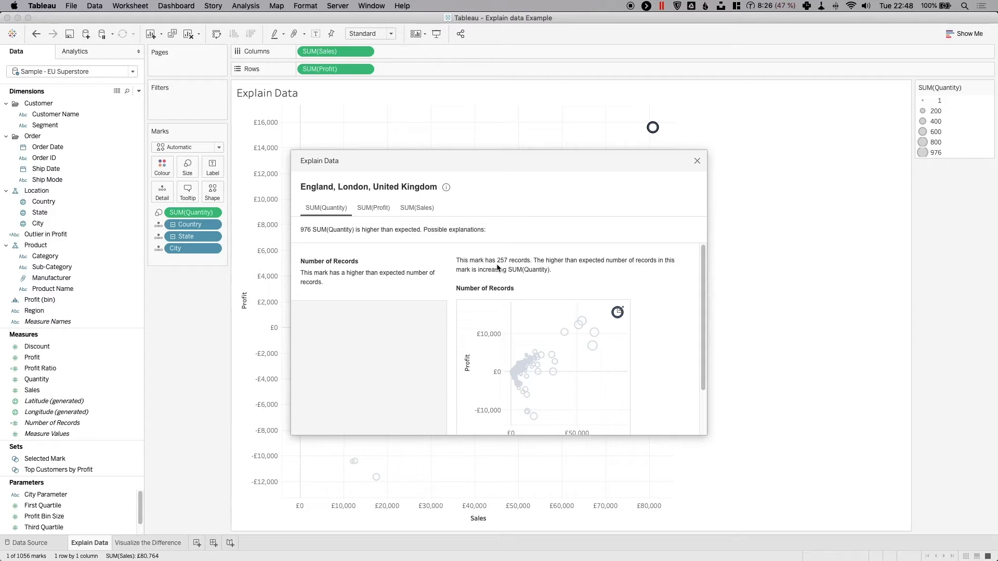
Compare London's SUM(Profit), SUM(Sales) and SUM(Quantity) explanations, ending on SUM(Profit).
left_click(373, 212)
left_click(424, 208)
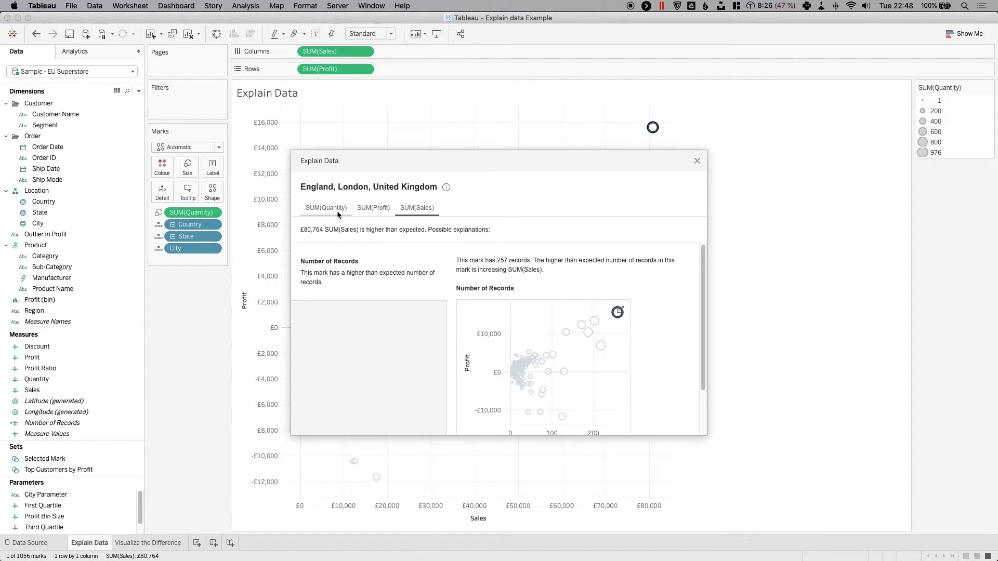
left_click(337, 210)
left_click(373, 208)
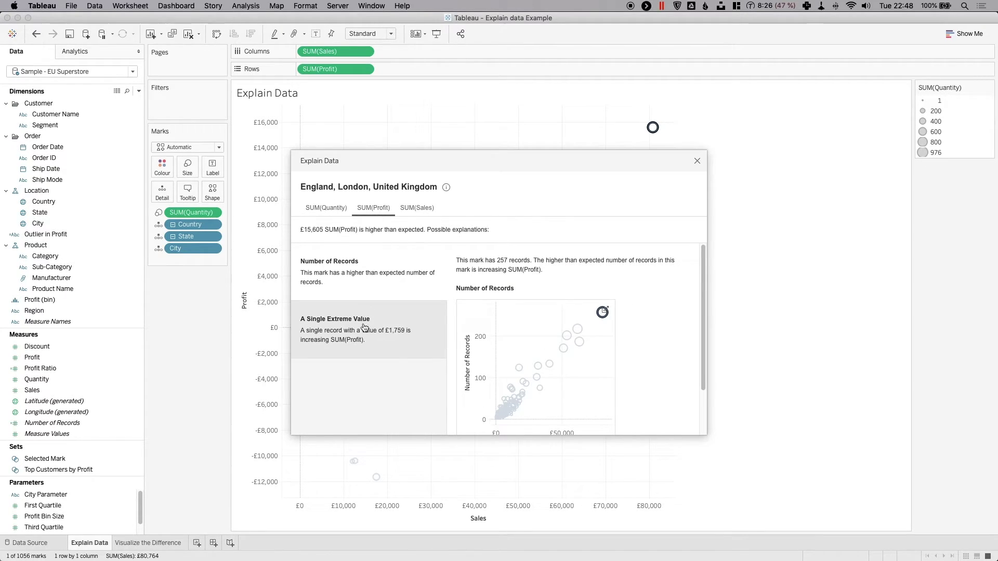
Show the single extreme £1,759 profit record's details and distribution chart.
left_click(393, 342)
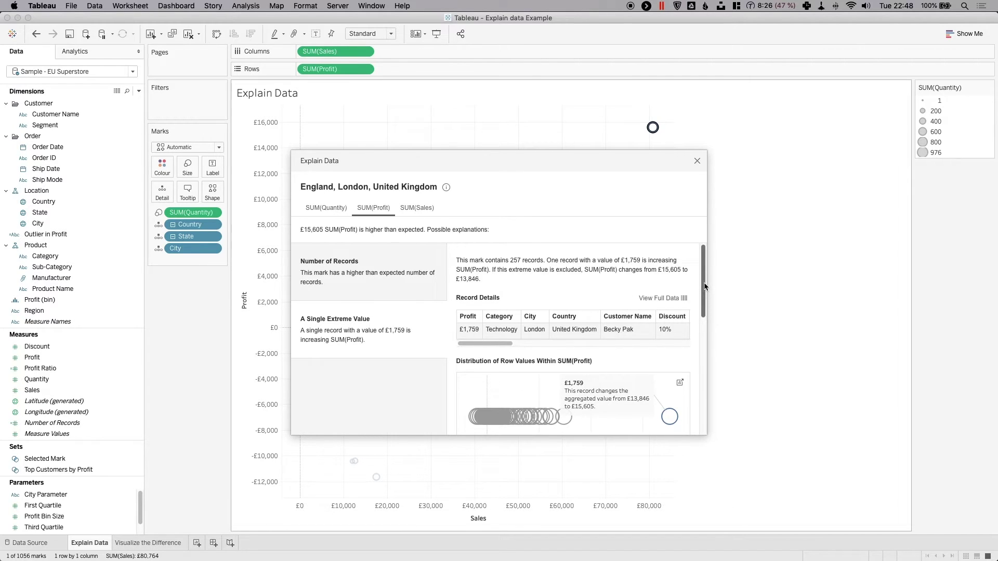
scroll(654, 332, "down", 3)
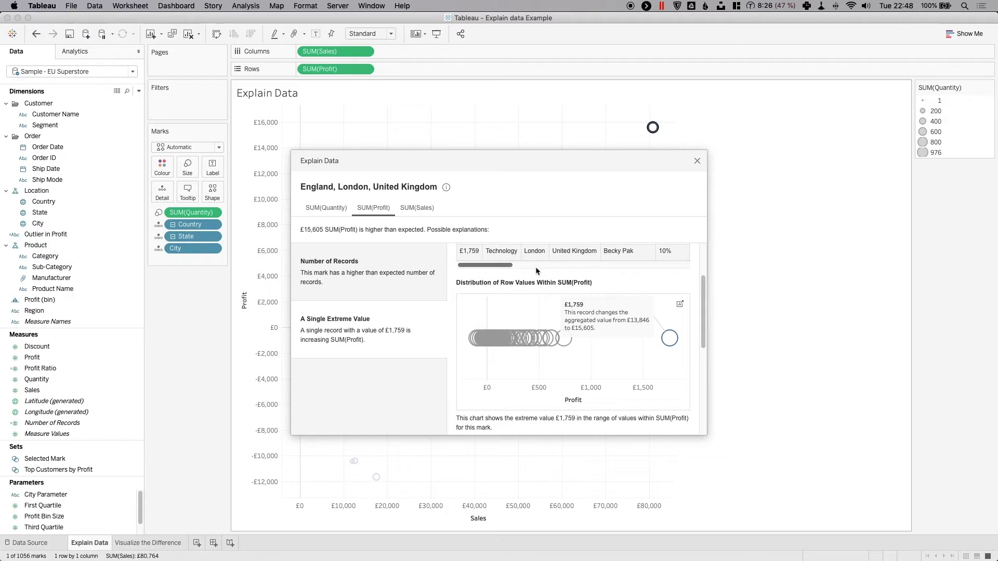
left_click_drag(703, 294, 702, 280)
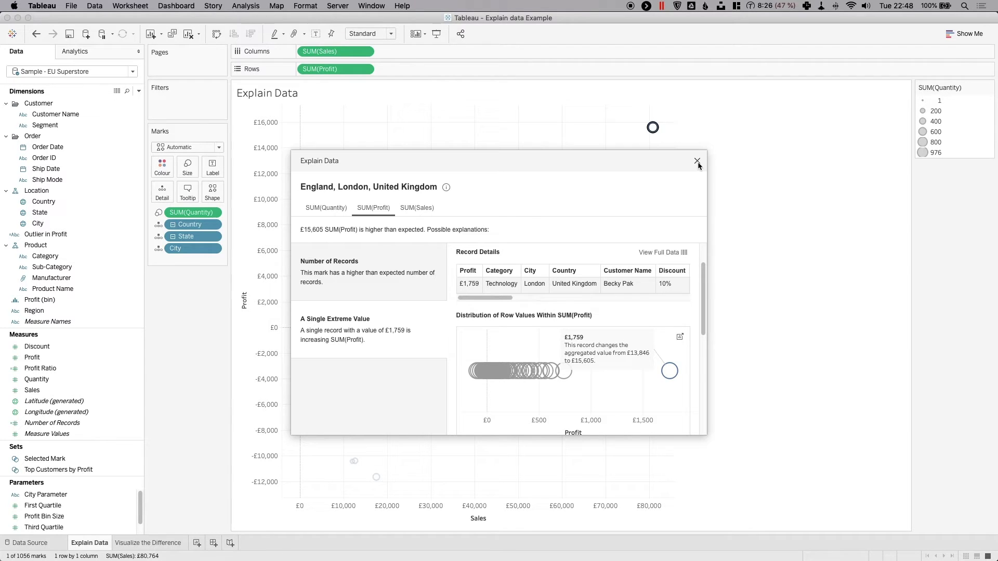
Switch to the Explain Data Demo Workbook window with the London borough home-ownership map.
key("ctrl+Up")
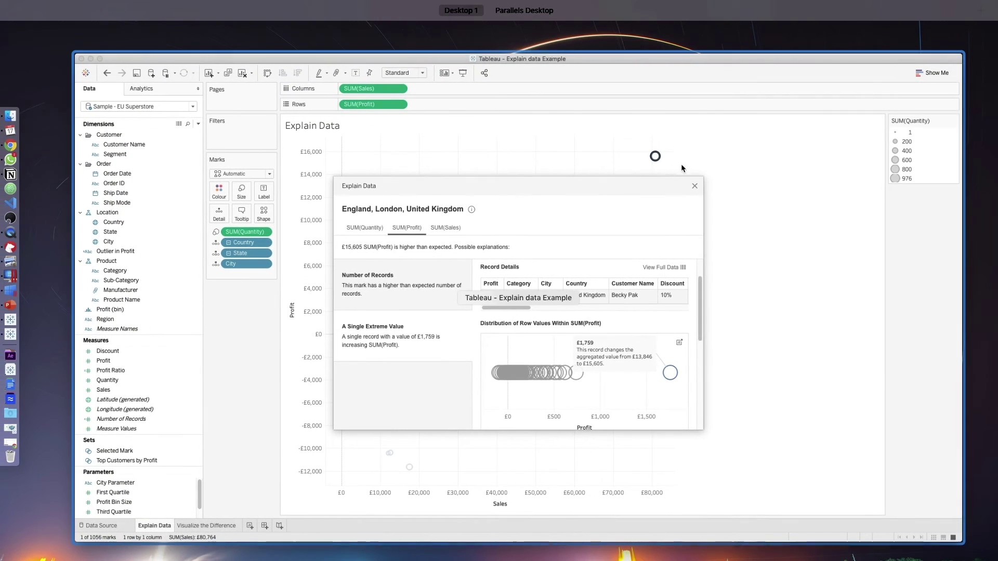
left_click(14, 335)
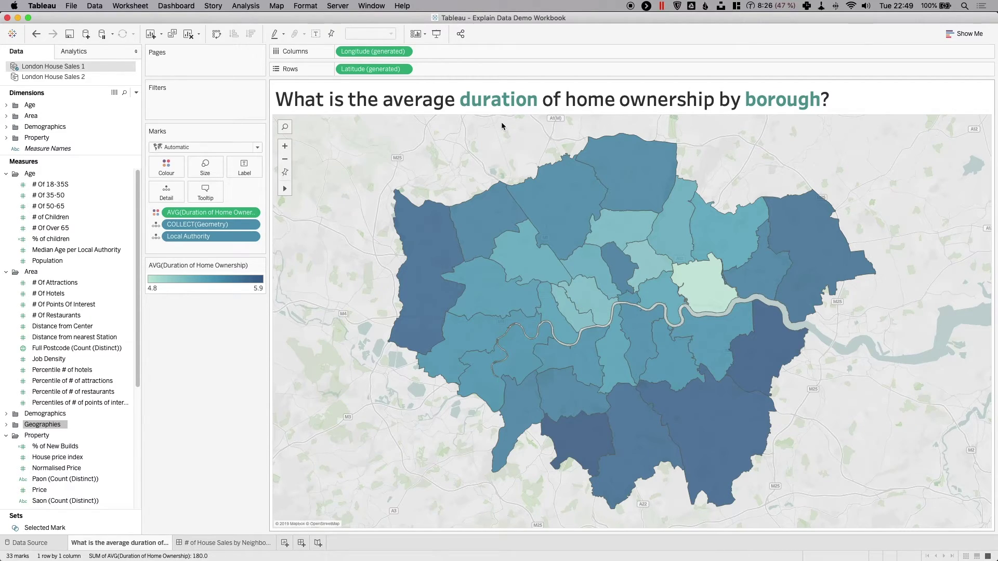
mouse_move(690, 271)
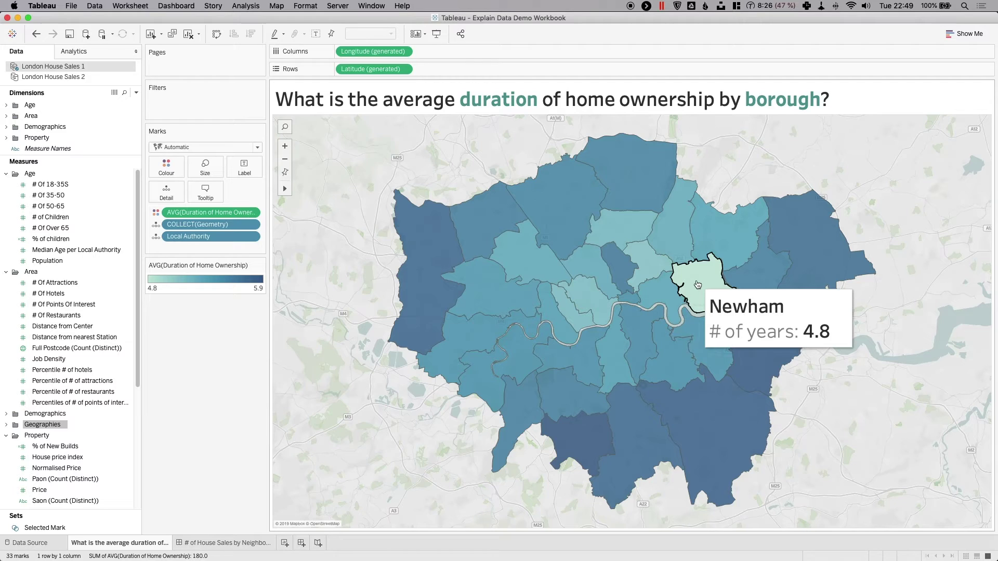
mouse_move(582, 440)
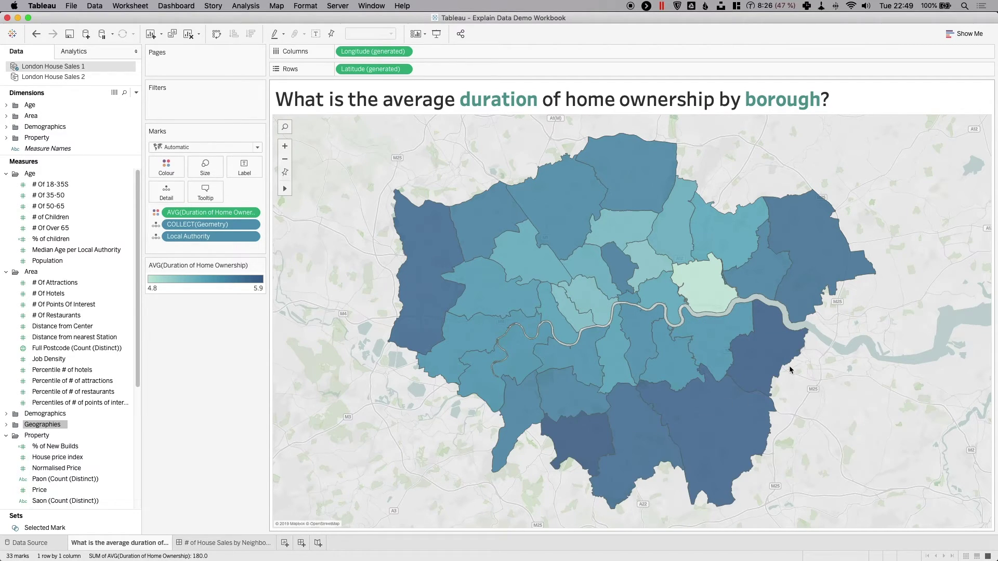
mouse_move(777, 364)
mouse_move(429, 307)
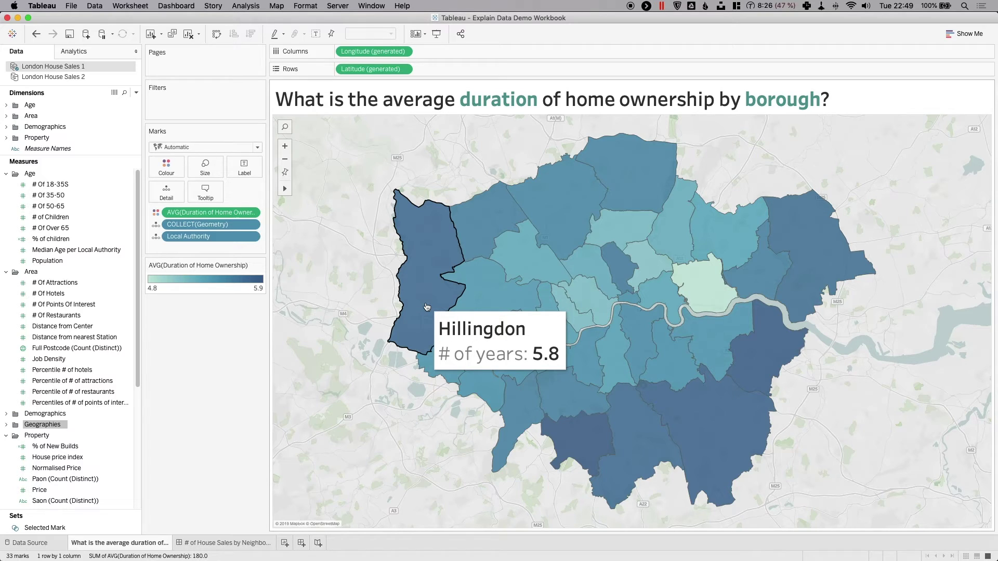
Run Explain Data on Sutton's 5.9-year average home-ownership duration from the map.
left_click(574, 440)
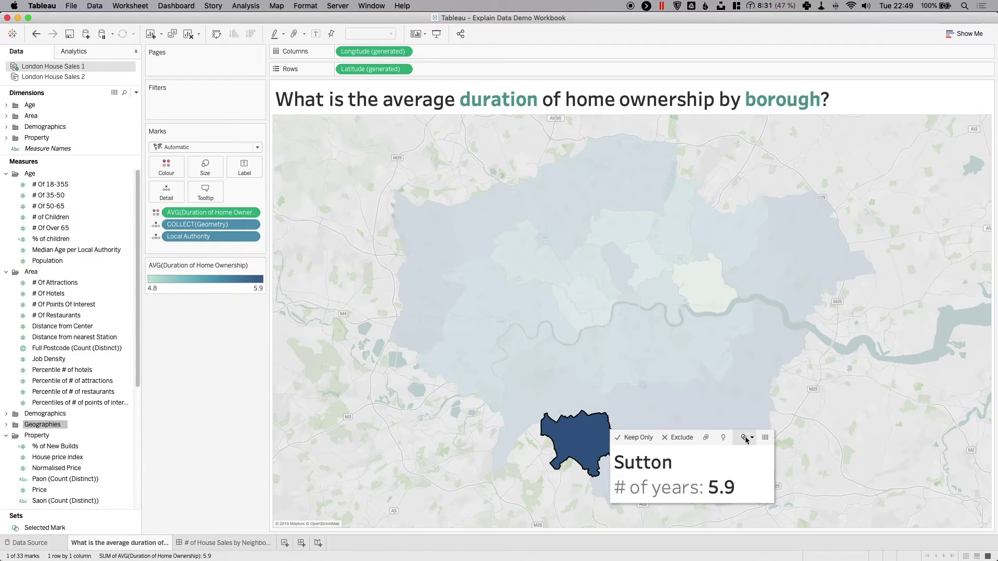
mouse_move(714, 471)
left_click(639, 481)
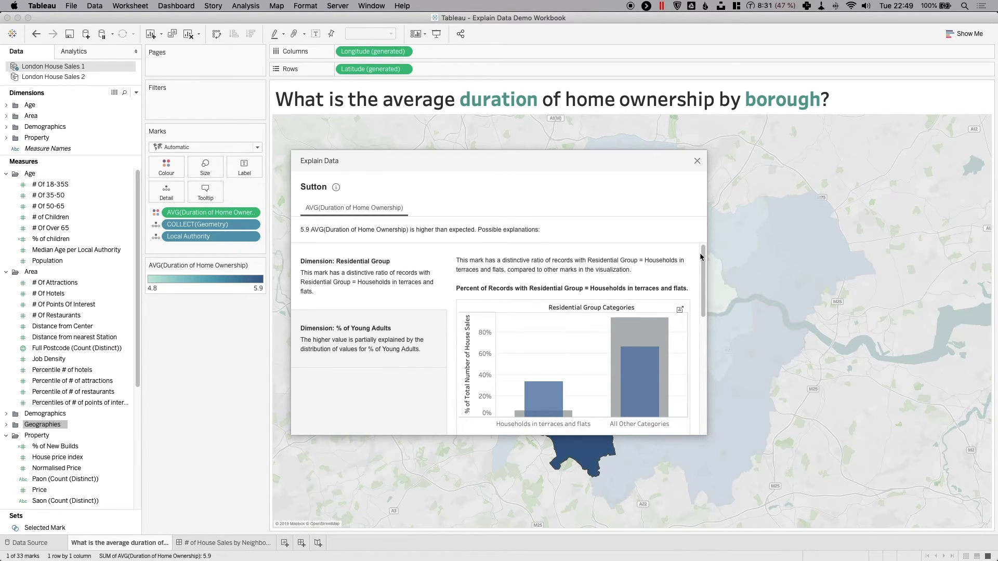
left_click_drag(703, 252, 705, 254)
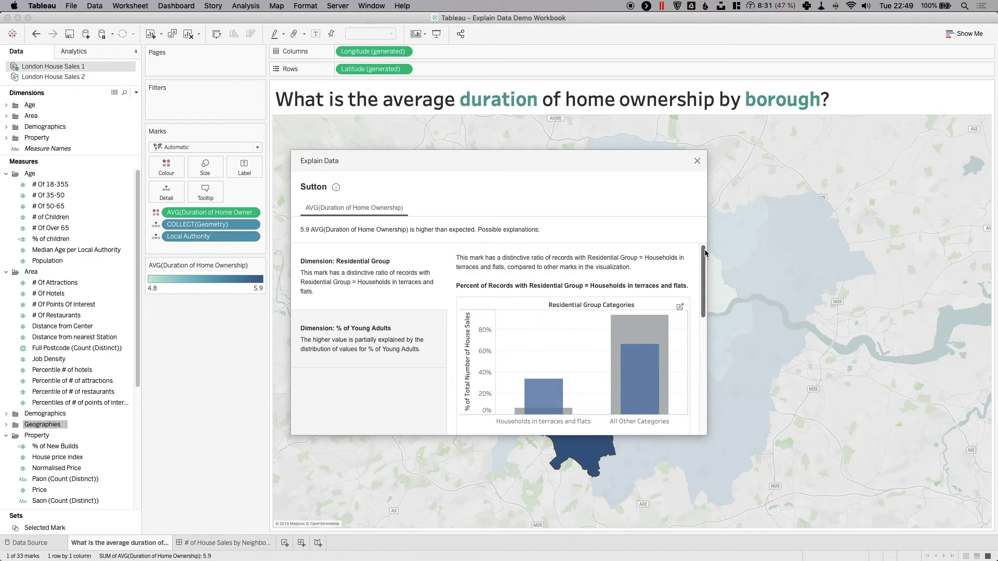
left_click_drag(705, 255, 705, 275)
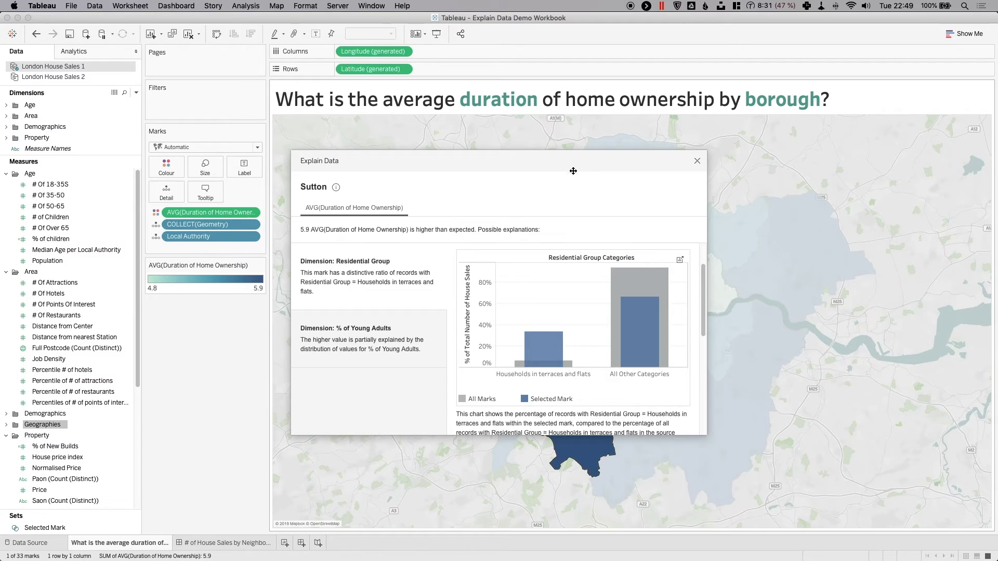
left_click_drag(571, 166, 392, 174)
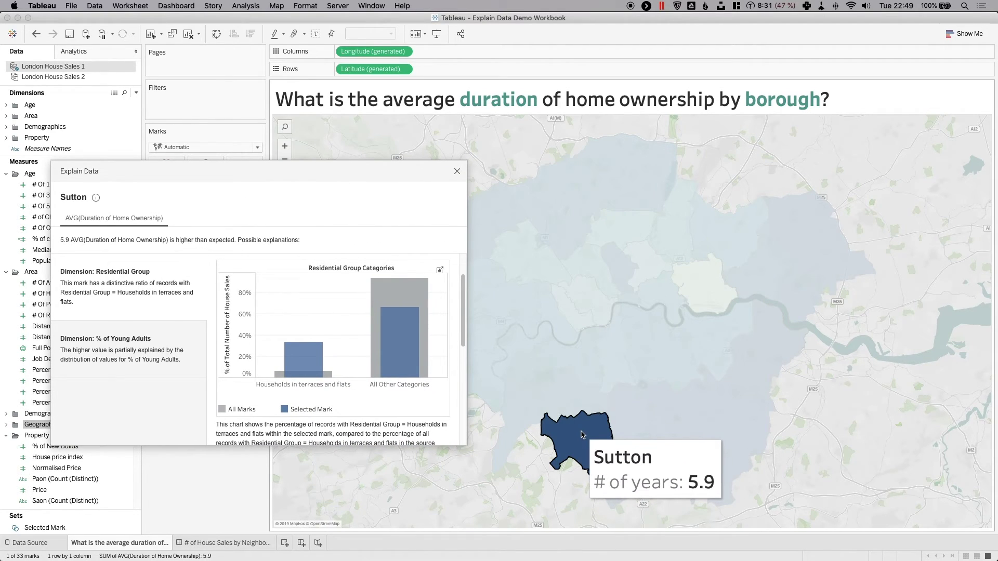
left_click_drag(290, 163, 507, 126)
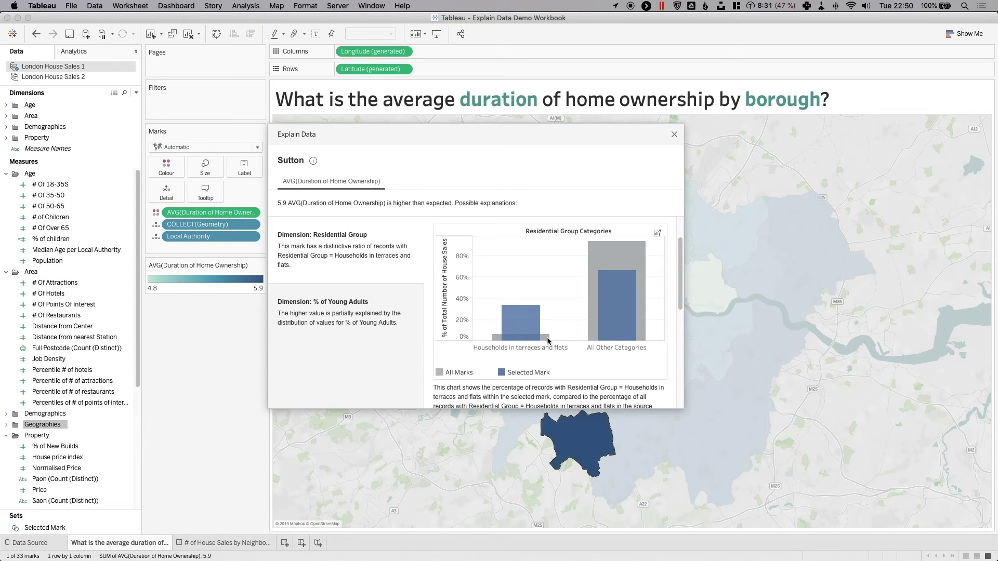
Show the '% of Young Adults' explanation and its distribution chart comparing Sutton against all boroughs.
left_click(338, 315)
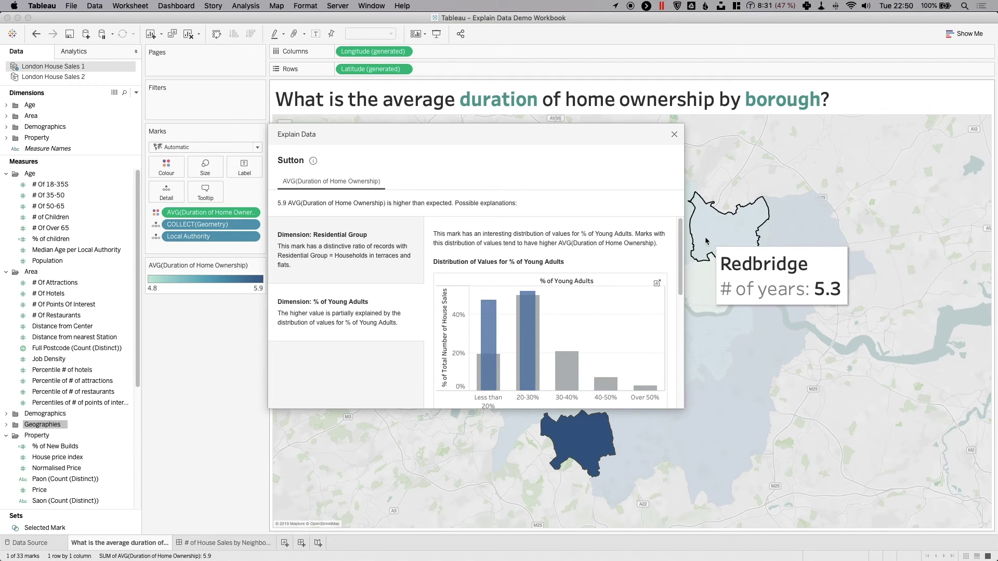
scroll(681, 229, "down", 2)
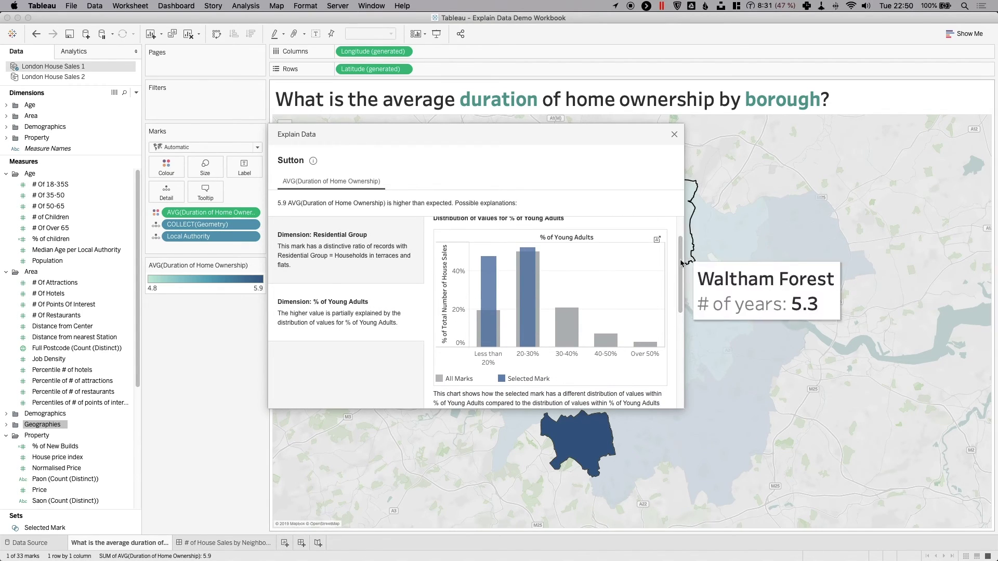
scroll(681, 262, "down", 5)
left_click_drag(681, 291, 685, 221)
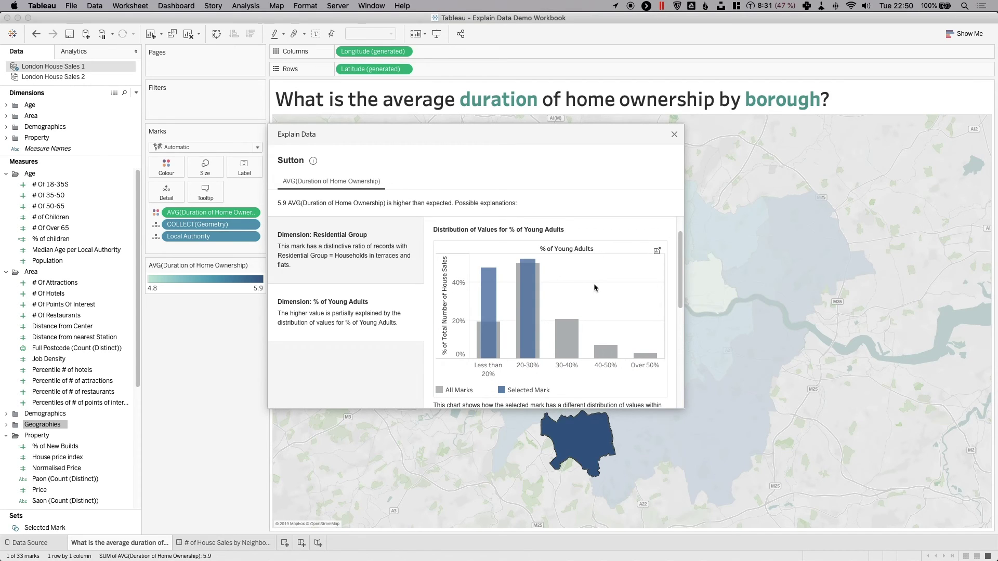